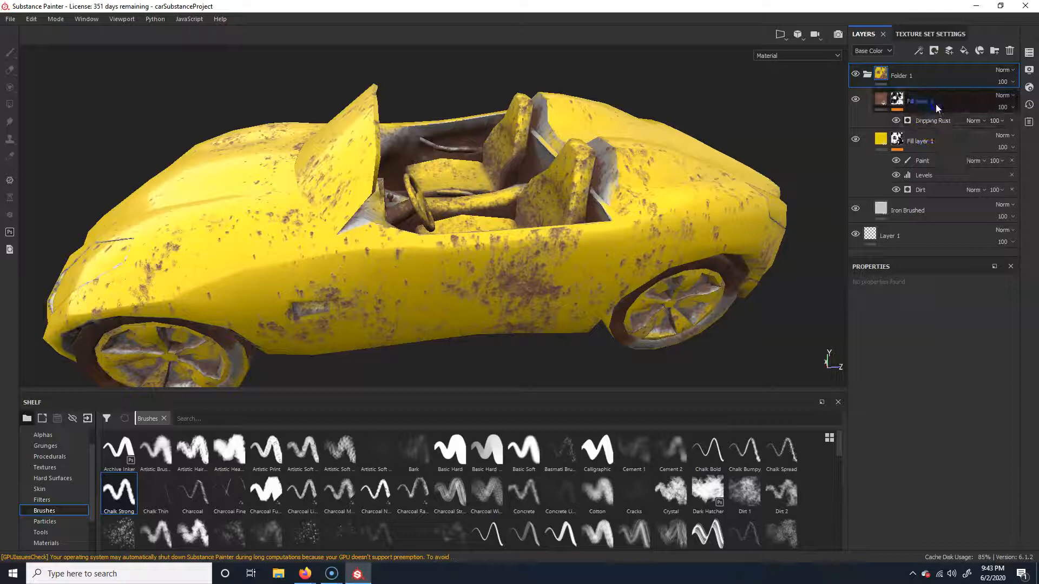
- In Fill layer 2's Dripping Rust generator, set the rust spreading to 0.23 and the rust contrast to 0.19
left_click(941, 122)
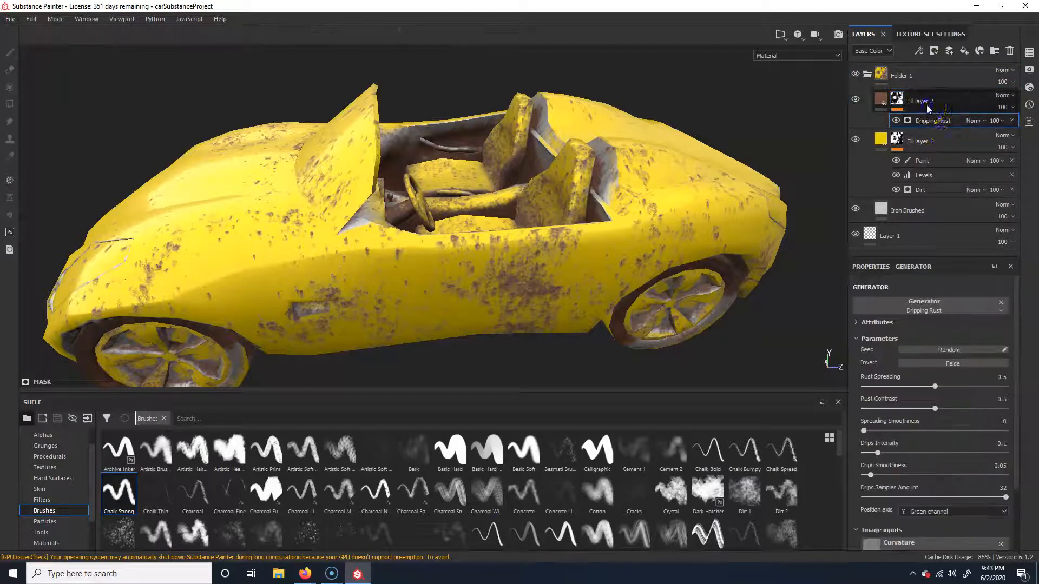
left_click(930, 109)
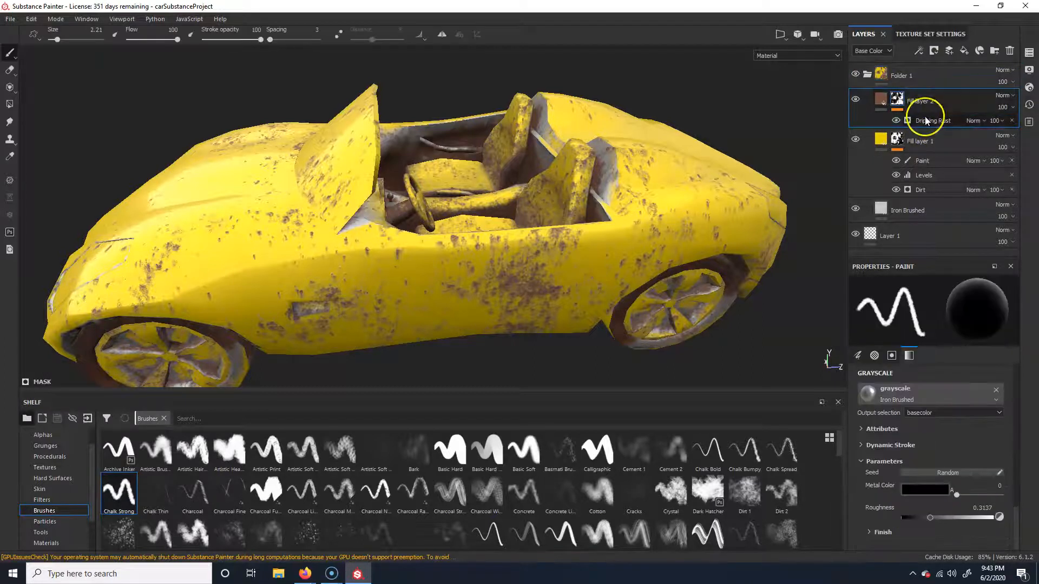
left_click(927, 122)
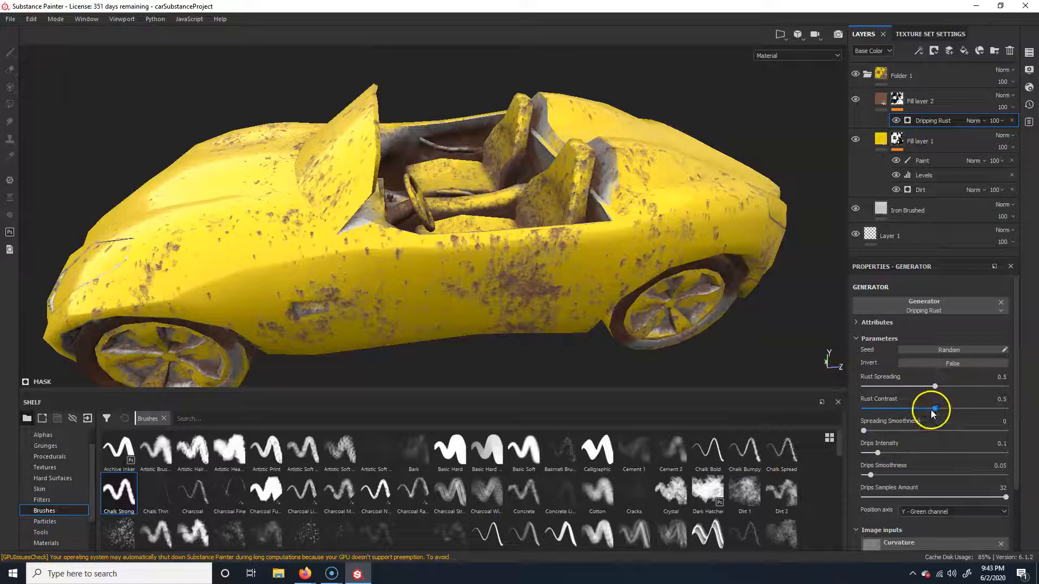
left_click_drag(933, 387, 885, 390)
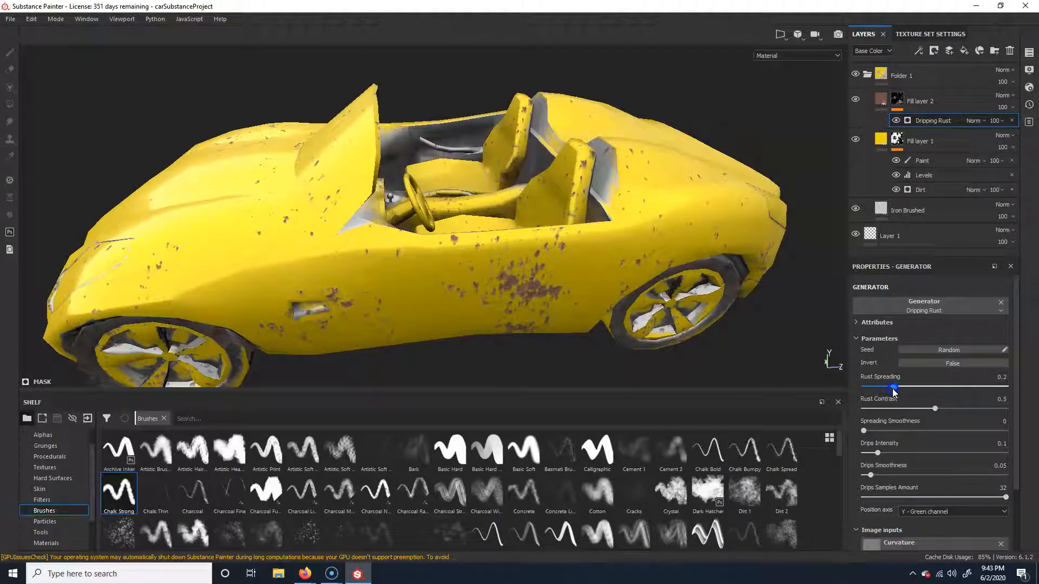
left_click_drag(896, 391, 890, 406)
left_click(924, 412)
- Set the Dripping Rust generator's drips intensity to 0.06 and its drips samples amount to 17
left_click(874, 461)
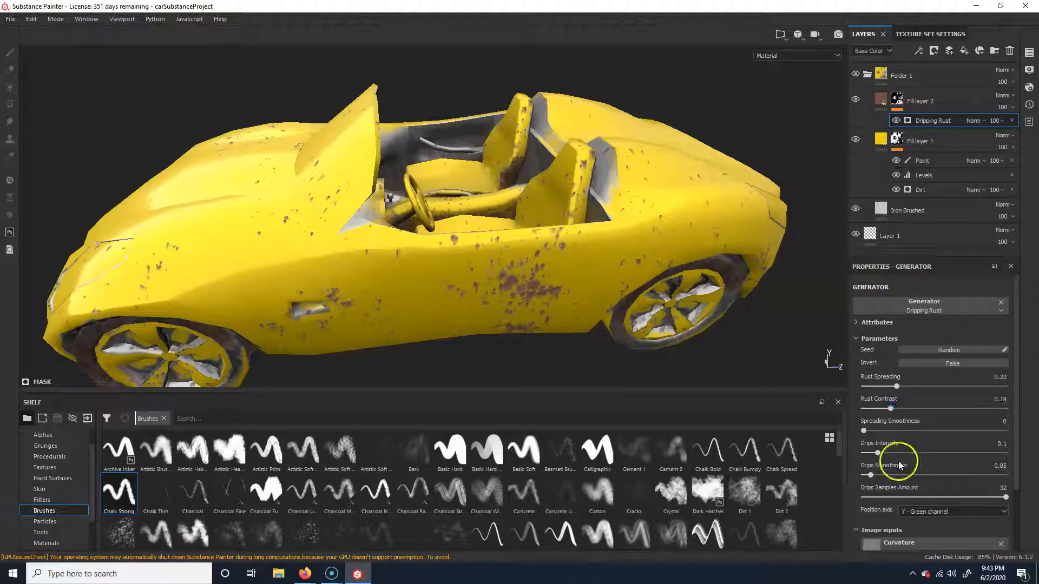
left_click_drag(879, 450, 872, 453)
left_click_drag(917, 489, 939, 498)
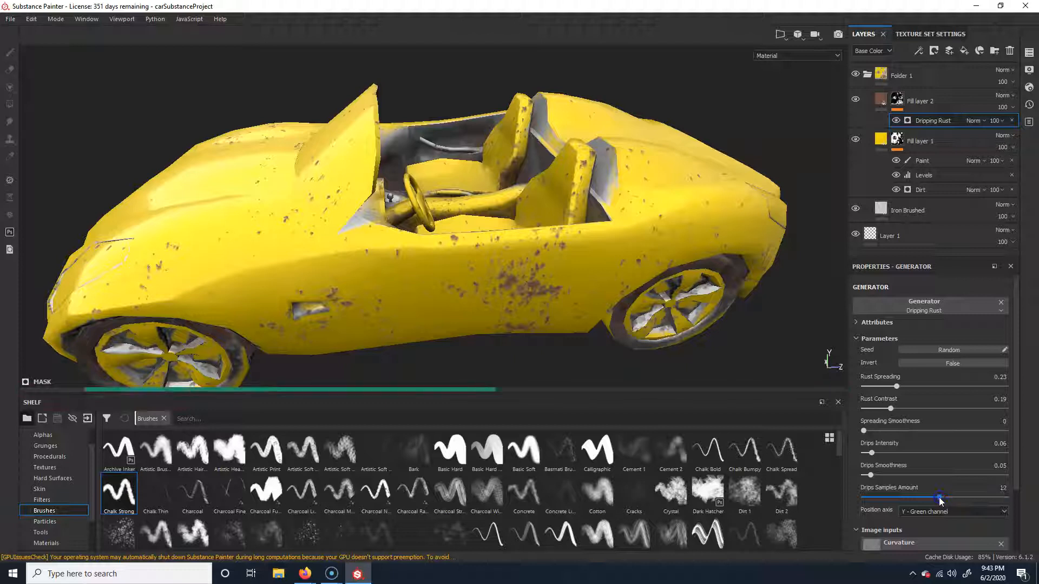
scroll(940, 492, "down", 3)
scroll(930, 482, "up", 3)
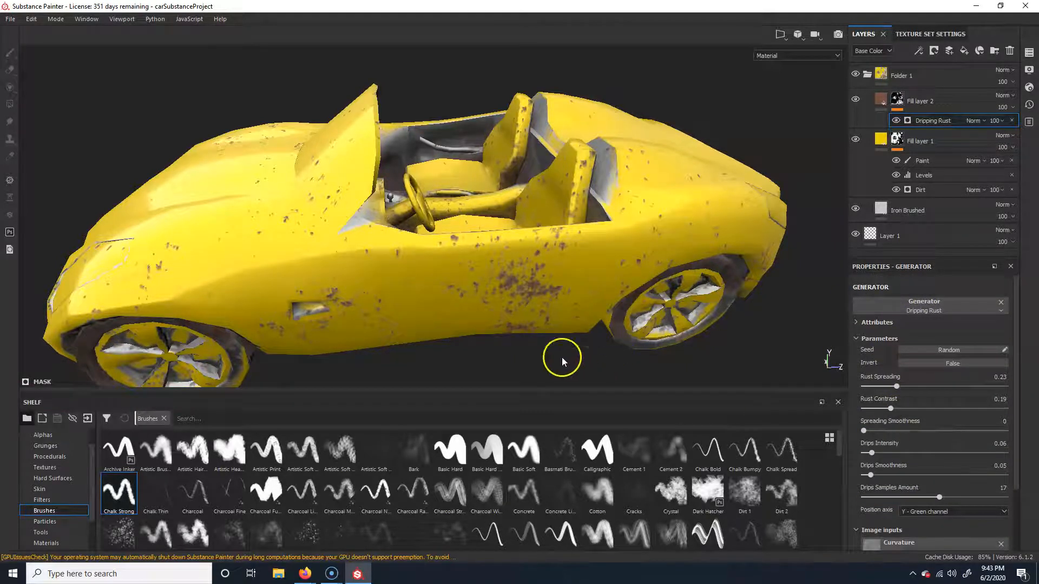
- Set the Cavities parameter of Fill layer 2's Rust Coarse material to 0.52
left_click_drag(702, 265, 618, 245, "alt")
key("alt+Tab")
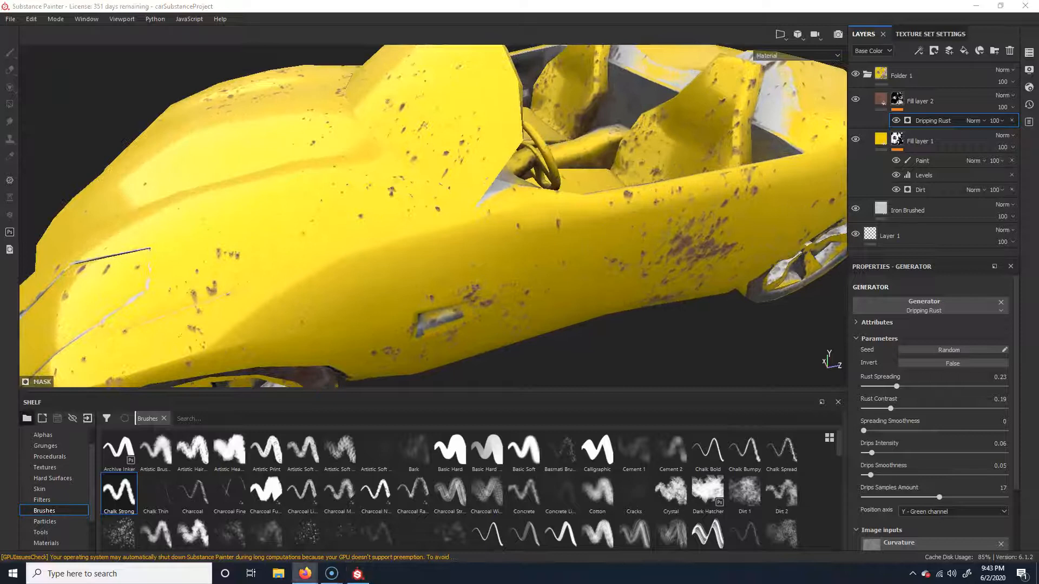
mouse_move(492, 196)
left_mouse_down("alt")
mouse_move(626, 255)
mouse_move(575, 241)
mouse_move(259, 267)
mouse_move(524, 181)
mouse_move(526, 271)
mouse_move(544, 268)
mouse_move(267, 230)
mouse_move(482, 251)
mouse_move(388, 232)
mouse_move(420, 170)
left_mouse_up("alt")
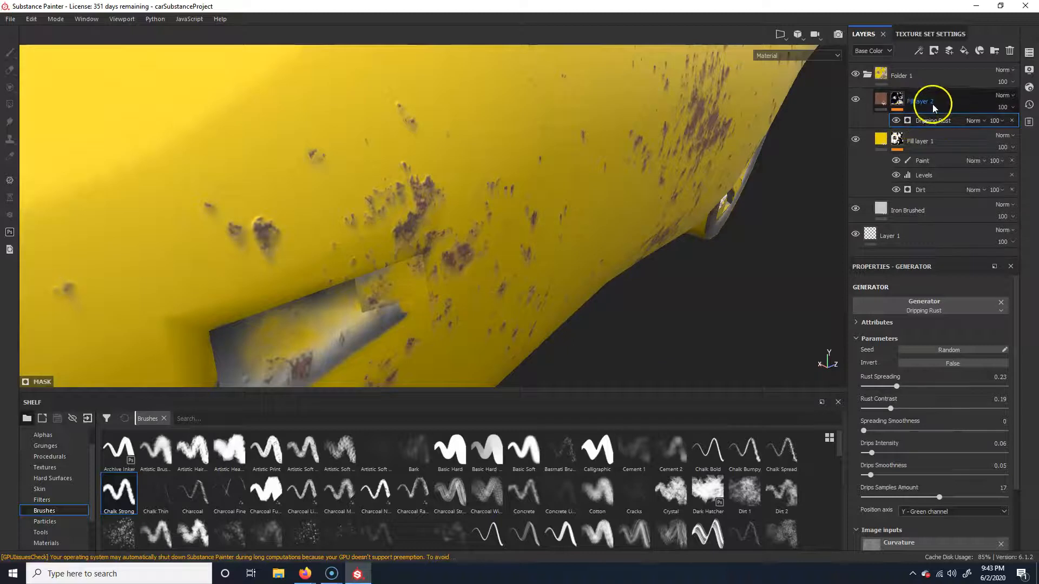
left_click(918, 100)
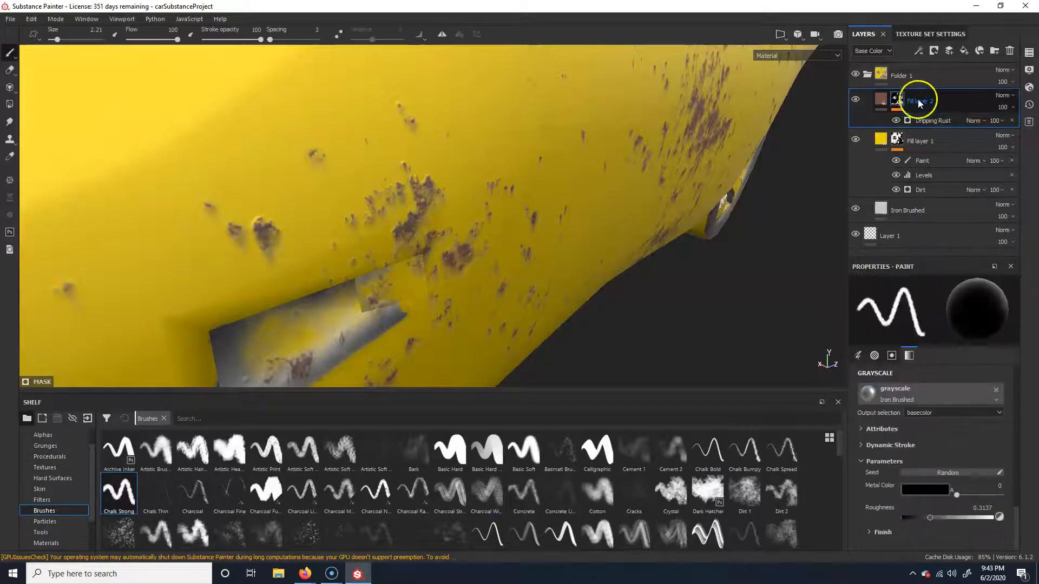
left_click(883, 103)
left_click(881, 99)
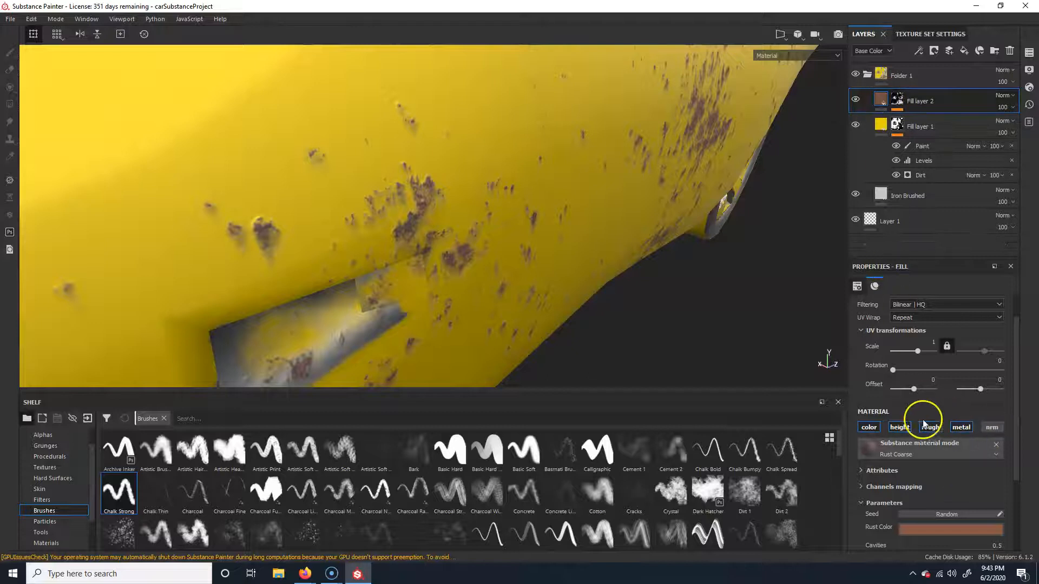
scroll(944, 451, "down", 3)
scroll(919, 427, "up", 1)
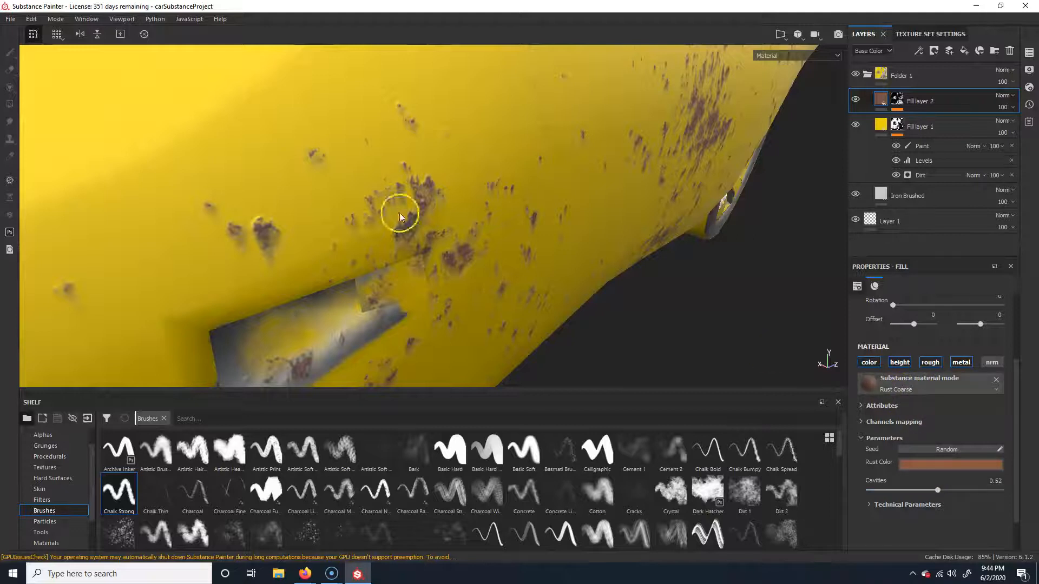
- Examine the rust spots and exposed metal seams around the car's front fender and headlight up close
left_click_drag(442, 238, 619, 224, "alt")
right_click_drag(223, 210, 472, 246, "alt")
left_click_drag(473, 245, 500, 245, "alt")
middle_click_drag(500, 245, 540, 246, "alt")
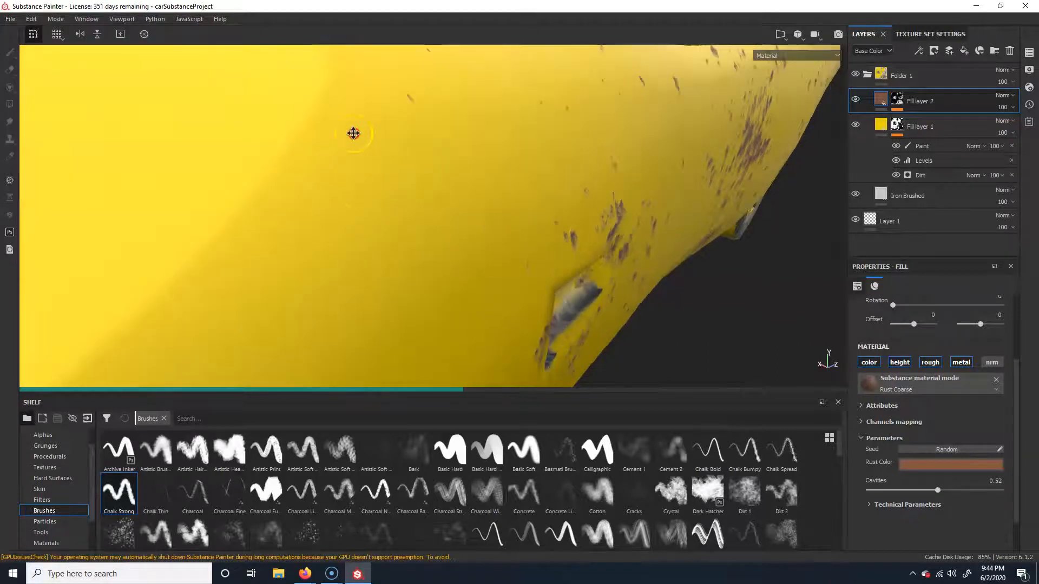
middle_click_drag(353, 134, 407, 172, "alt")
left_click_drag(375, 229, 559, 276, "alt")
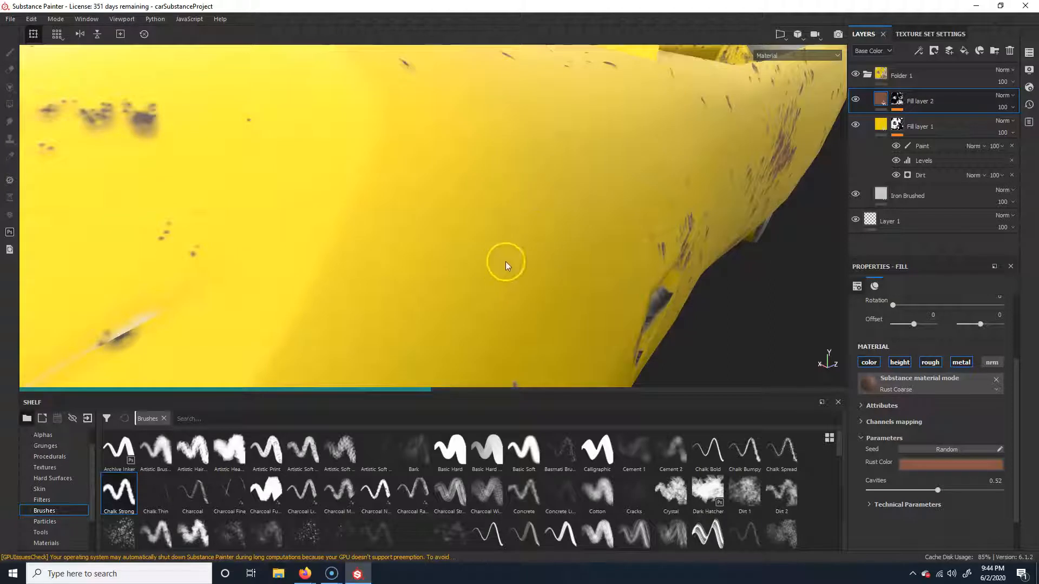
key("alt")
left_click_drag(485, 239, 536, 259, "alt")
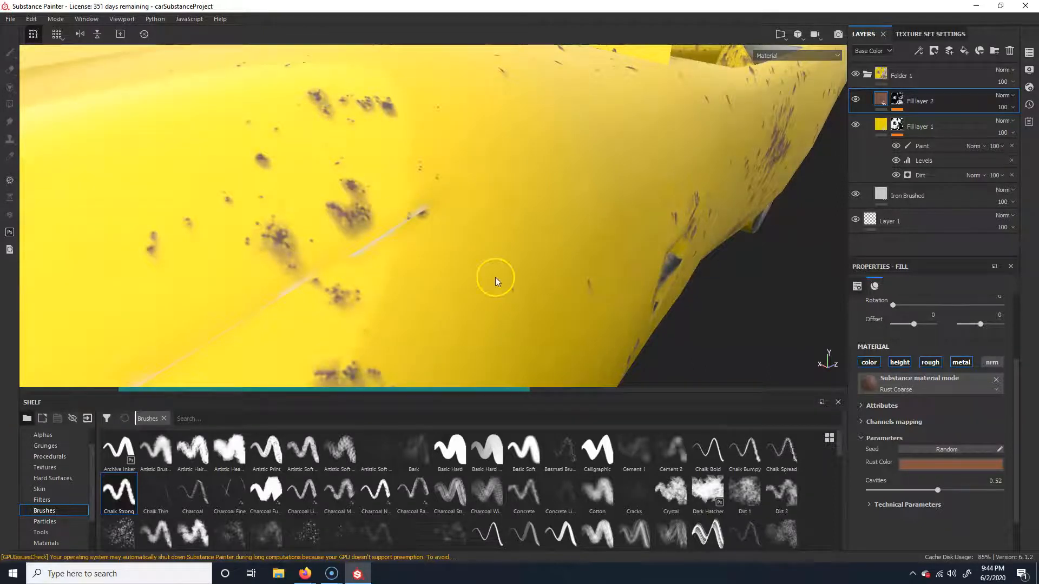
left_click_drag(501, 274, 566, 262, "alt")
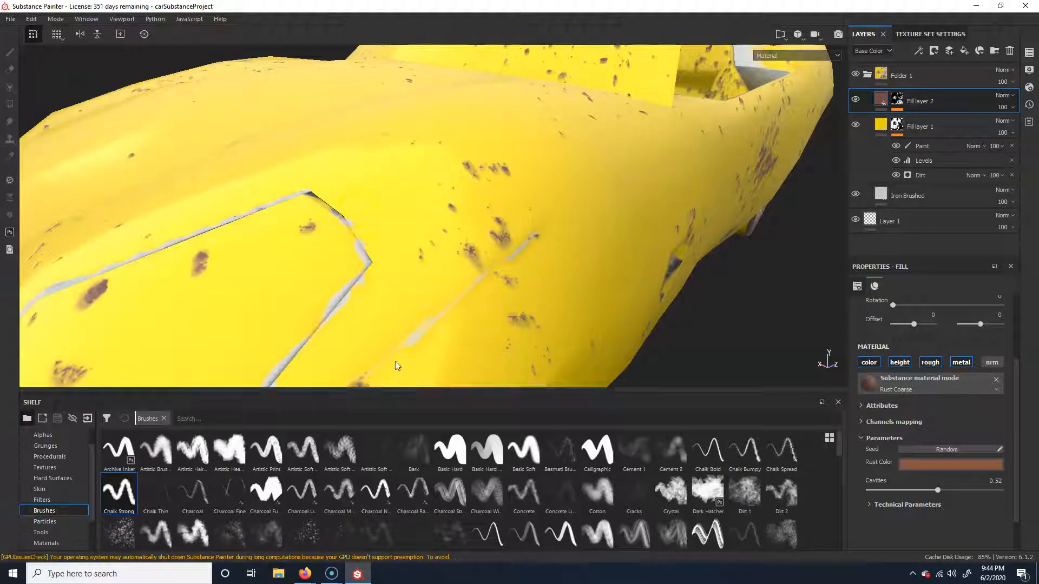
- Set the height of the yellow paint fill, Fill layer 1, to 0.05 so the chipped edges gain depth
left_click(874, 126)
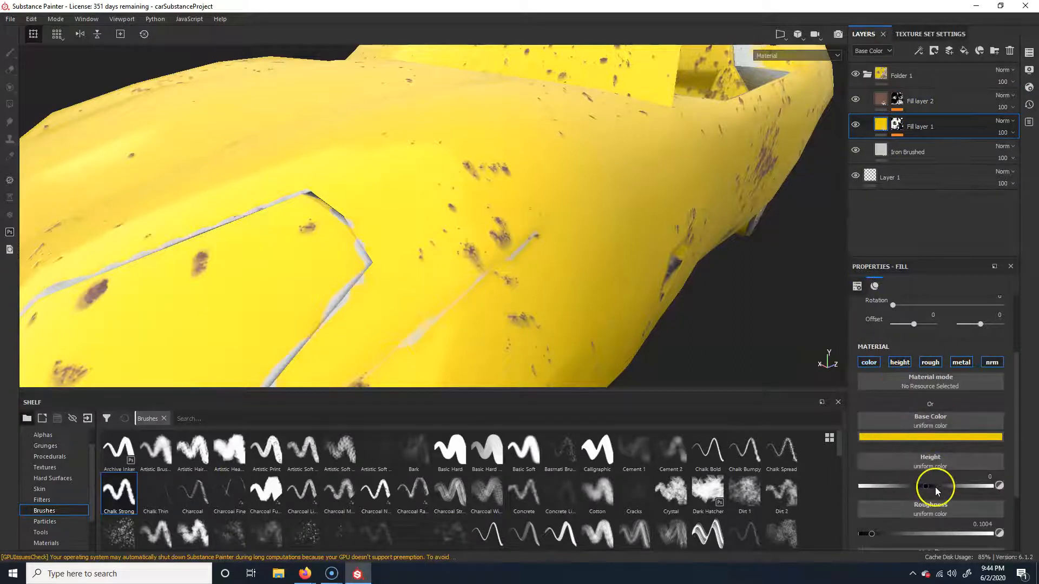
left_click(934, 486)
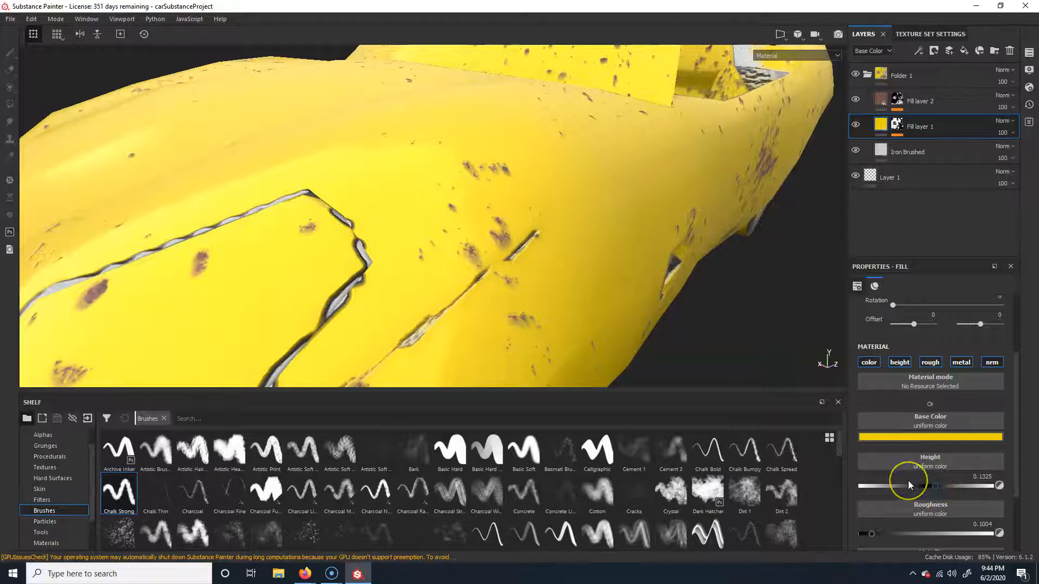
left_click(933, 489)
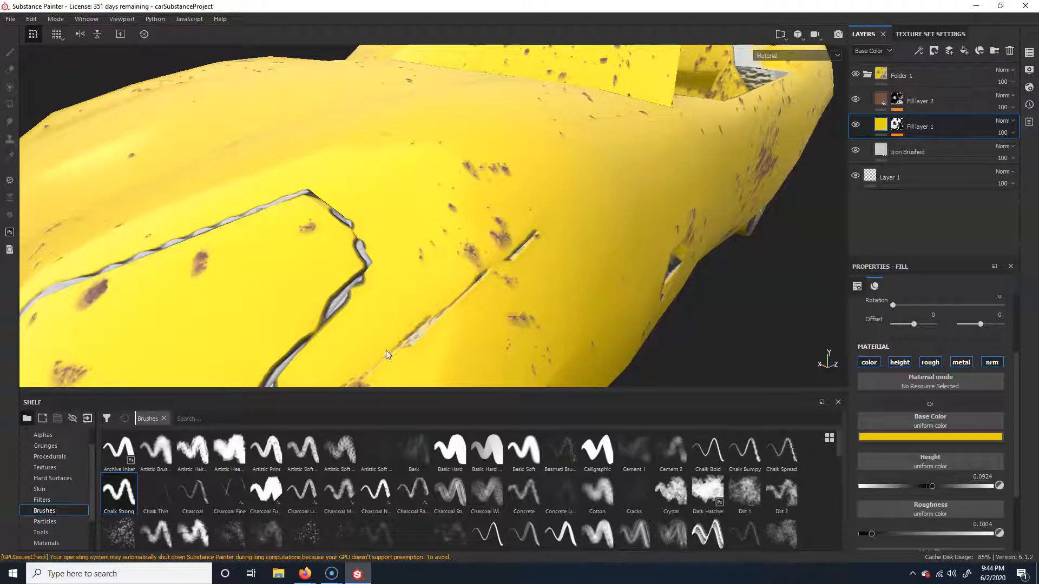
left_click(987, 483)
left_click(358, 391)
- Examine the raised paint edges along the body seams and the car from several angles
right_click_drag(493, 294, 459, 265, "alt")
left_click_drag(498, 311, 420, 270, "alt")
right_click_drag(330, 265, 378, 277, "alt")
left_click_drag(378, 277, 417, 308, "alt")
right_click_drag(417, 308, 535, 327, "alt")
left_click_drag(521, 330, 502, 355, "alt")
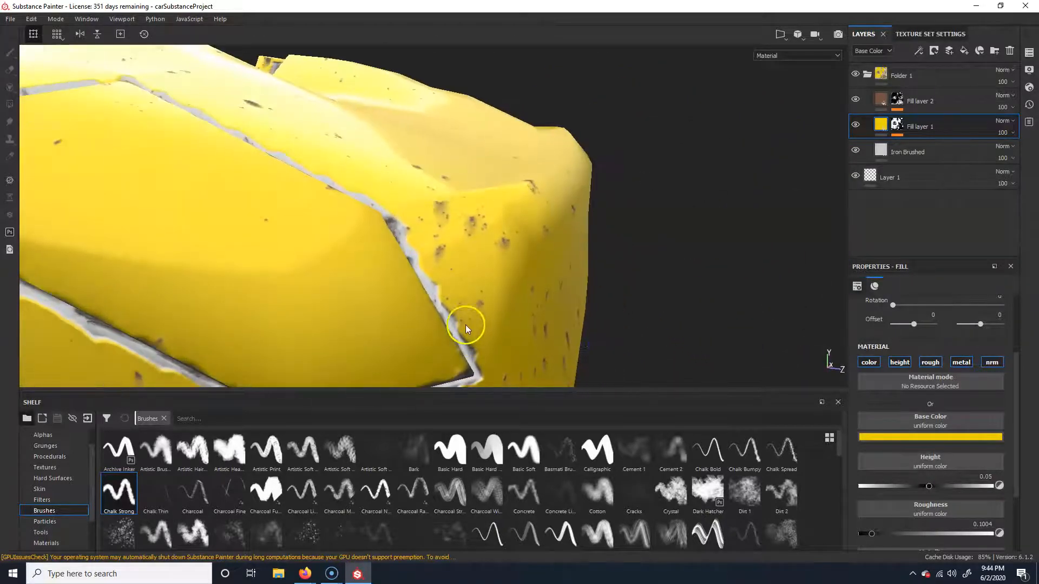
right_click_drag(340, 242, 281, 244, "alt")
left_click_drag(281, 245, 608, 229, "alt")
right_click_drag(608, 229, 415, 239, "alt")
left_click_drag(415, 239, 621, 232, "alt")
- Add a Paint effect to Fill layer 2's mask and paint out the rust on the door with the Basic Hard brush
left_click(896, 98)
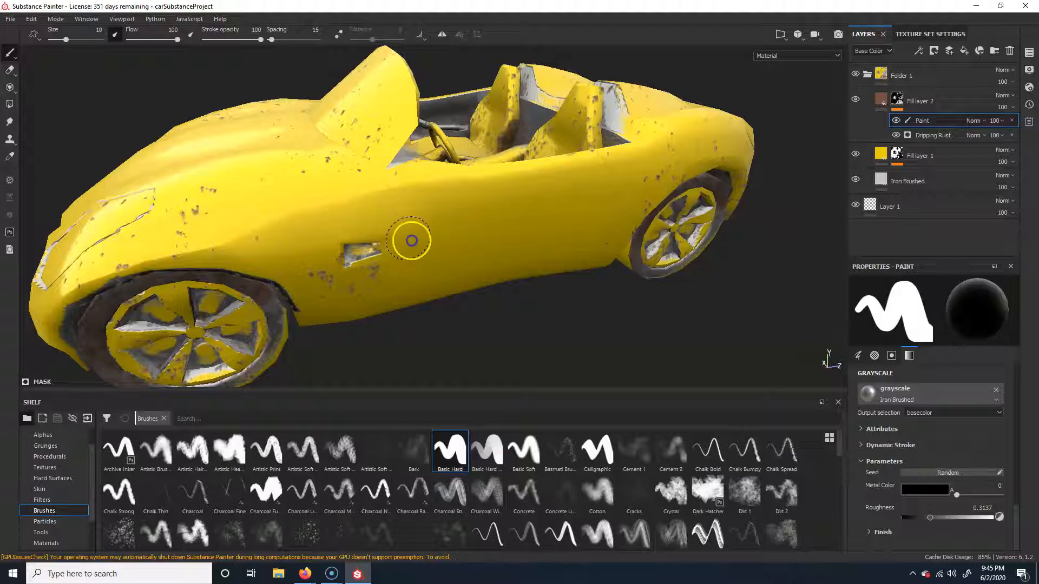
left_click_drag(387, 229, 465, 314, "alt")
middle_click_drag(387, 229, 462, 204, "alt")
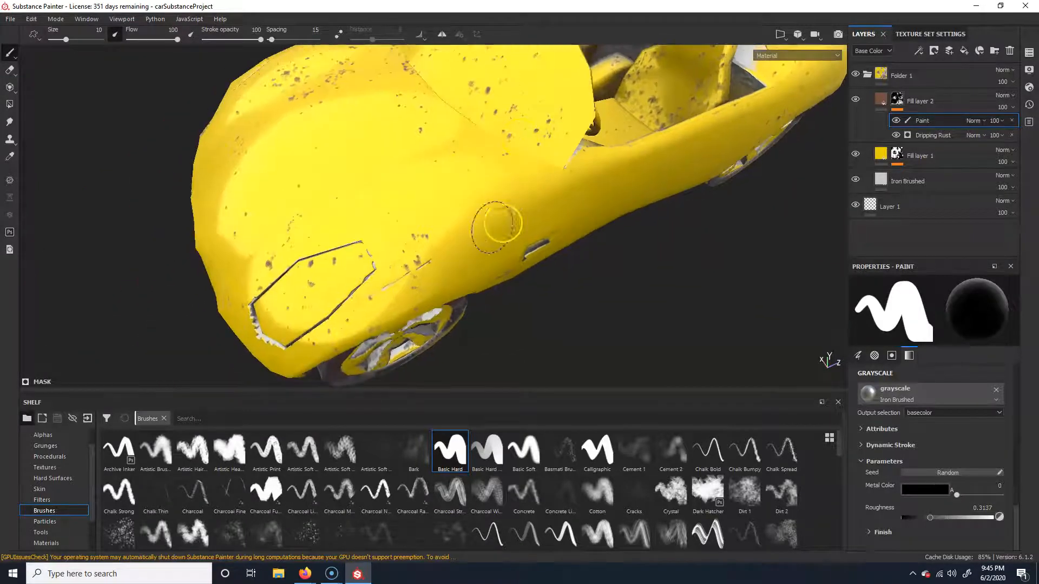
mouse_move(415, 240)
left_mouse_down()
mouse_move(527, 239)
mouse_move(427, 230)
left_mouse_up()
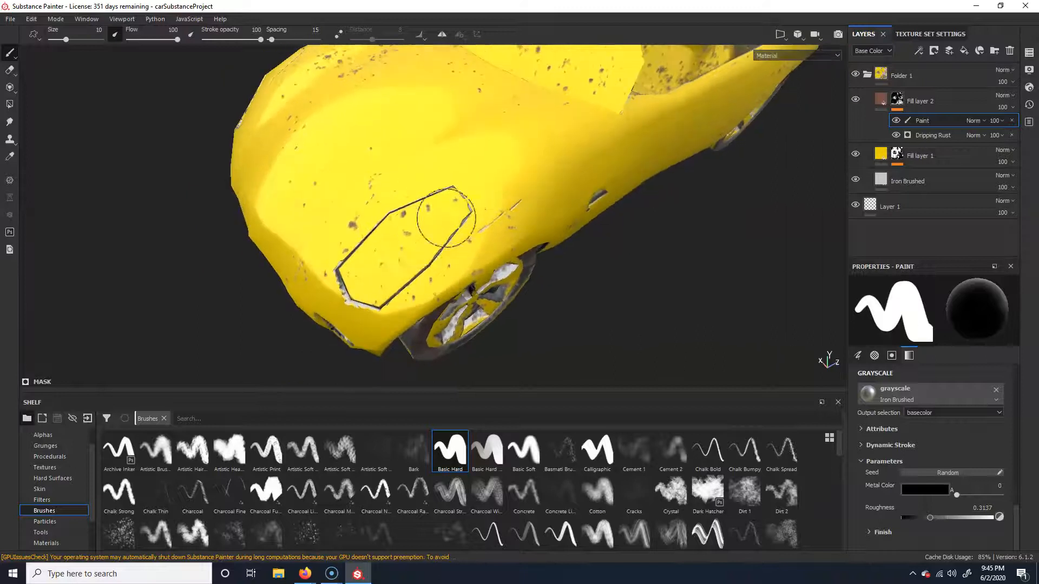
- Paint out more rust on the headlight, the hood and the opposite front fender in Fill layer 2's mask
left_click_drag(313, 231, 492, 162, "alt")
left_click_drag(464, 227, 517, 211, "alt")
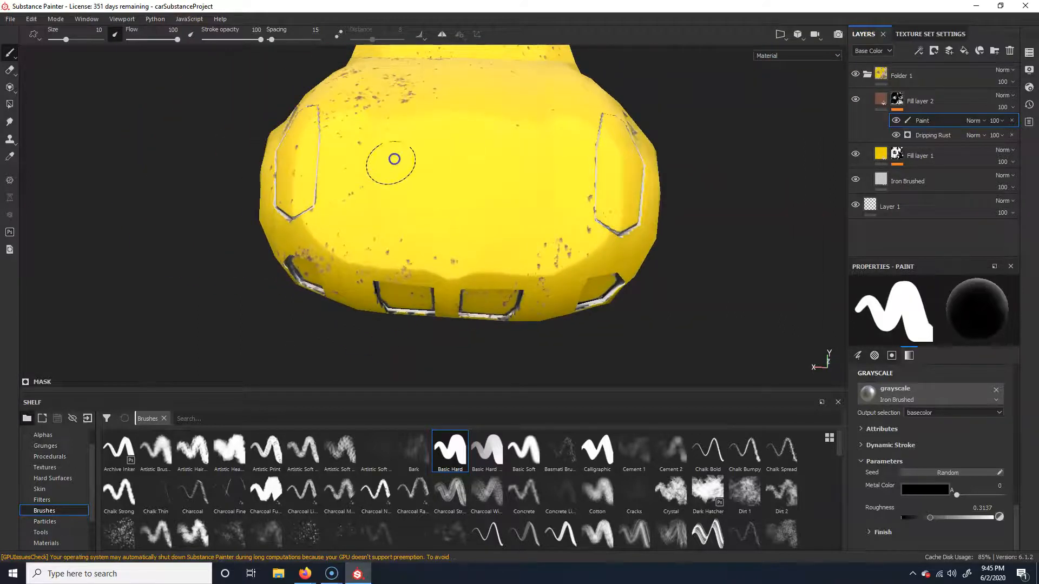
mouse_move(355, 139)
left_mouse_down("alt")
mouse_move(362, 177)
mouse_move(582, 204)
left_mouse_up("alt")
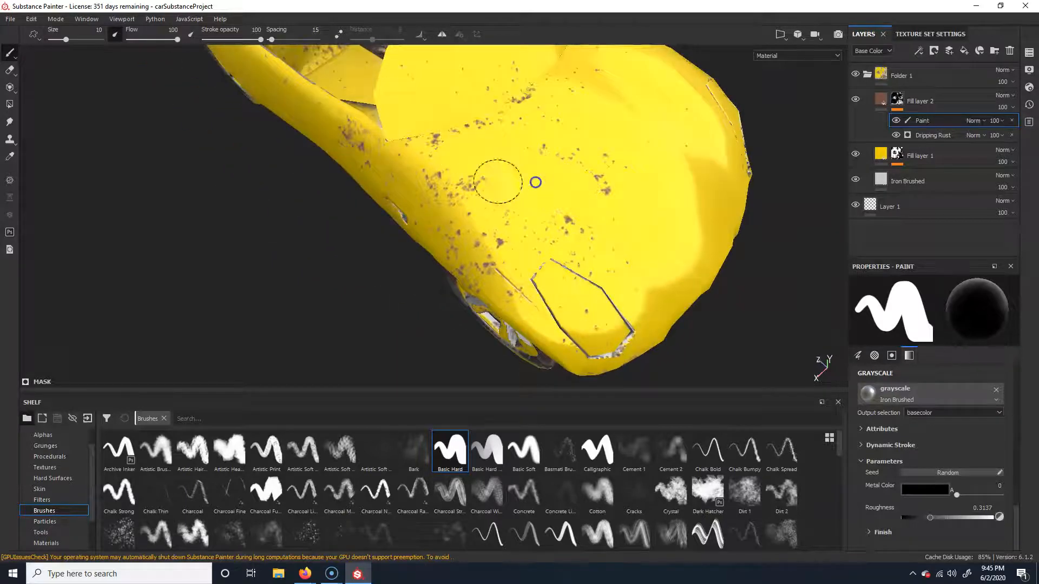
left_click_drag(424, 144, 448, 220, "alt")
left_click_drag(429, 272, 549, 255, "alt")
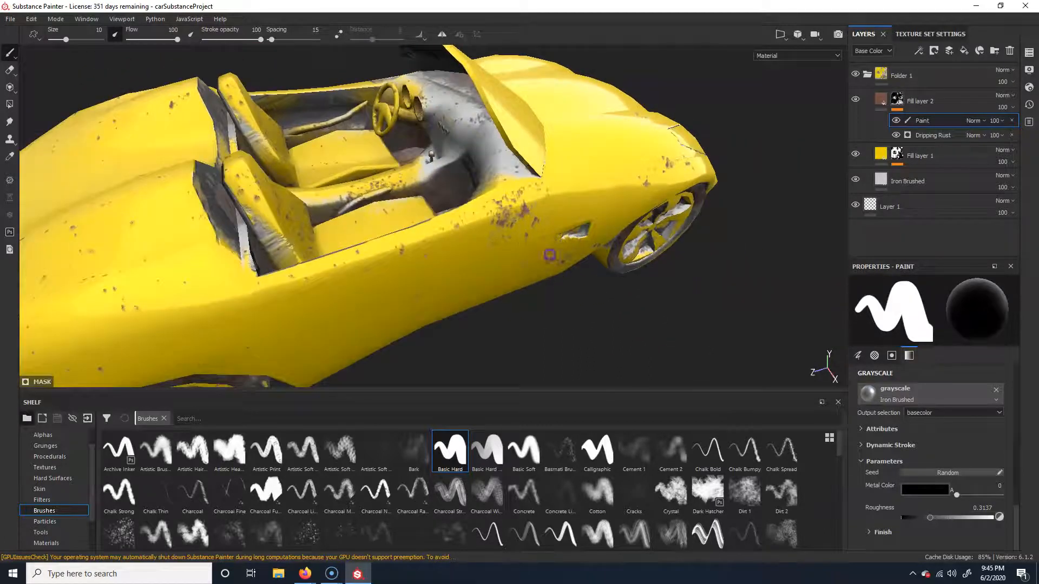
- Examine the remaining rust on the car's sides, rear and front bumper
left_click_drag(421, 295, 566, 223, "alt")
left_click_drag(476, 216, 562, 233, "alt")
middle_click_drag(478, 220, 614, 219, "alt")
mouse_move(410, 151)
left_mouse_down("alt")
mouse_move(355, 232)
mouse_move(464, 65)
left_mouse_up("alt")
mouse_move(394, 140)
left_mouse_down("alt")
mouse_move(482, 246)
mouse_move(616, 258)
left_mouse_up("alt")
left_click_drag(428, 208, 476, 297, "alt")
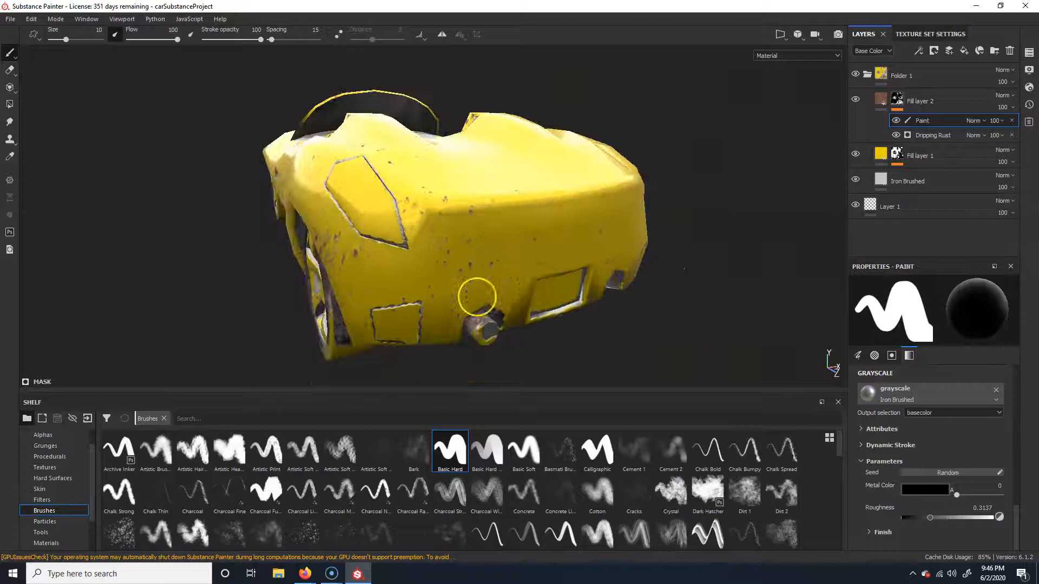
left_click_drag(433, 255, 468, 248, "alt")
left_click_drag(568, 198, 429, 252, "alt")
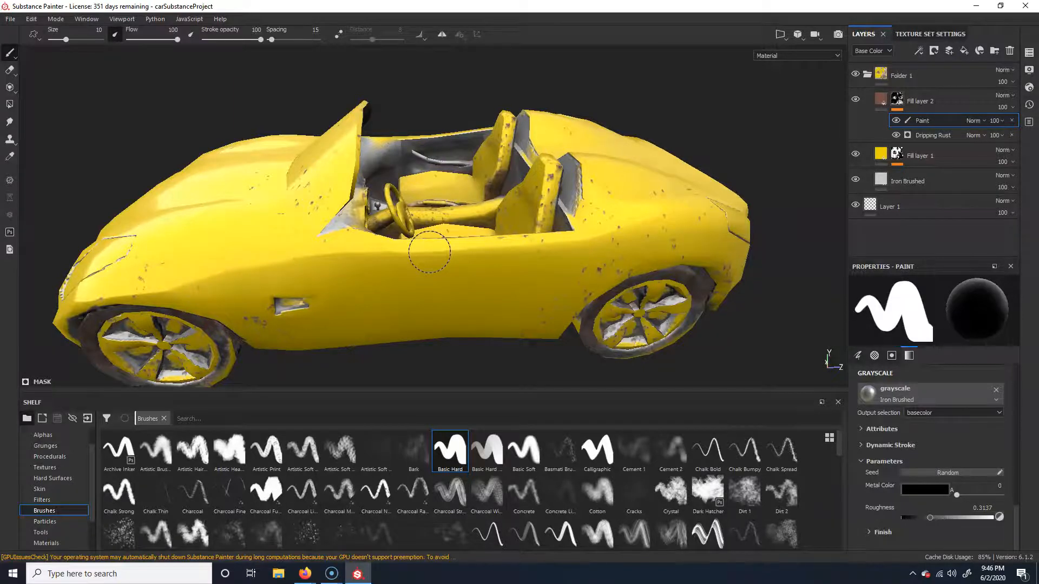
left_click_drag(418, 233, 389, 249, "alt")
middle_click_drag(389, 251, 566, 158, "alt")
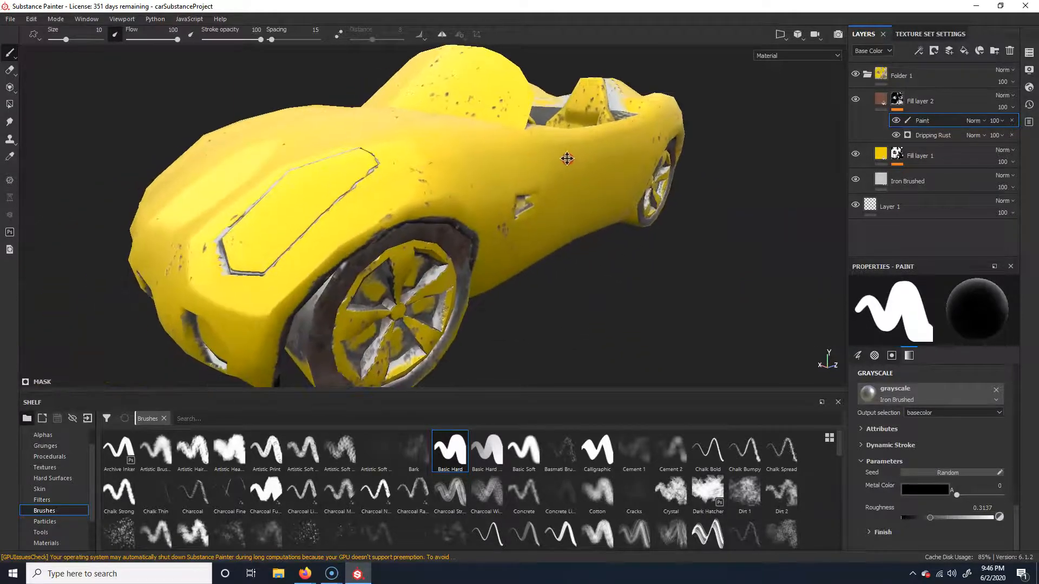
middle_click_drag(551, 254, 568, 167, "alt")
left_click_drag(568, 167, 686, 181, "alt")
middle_click_drag(581, 178, 596, 281, "alt")
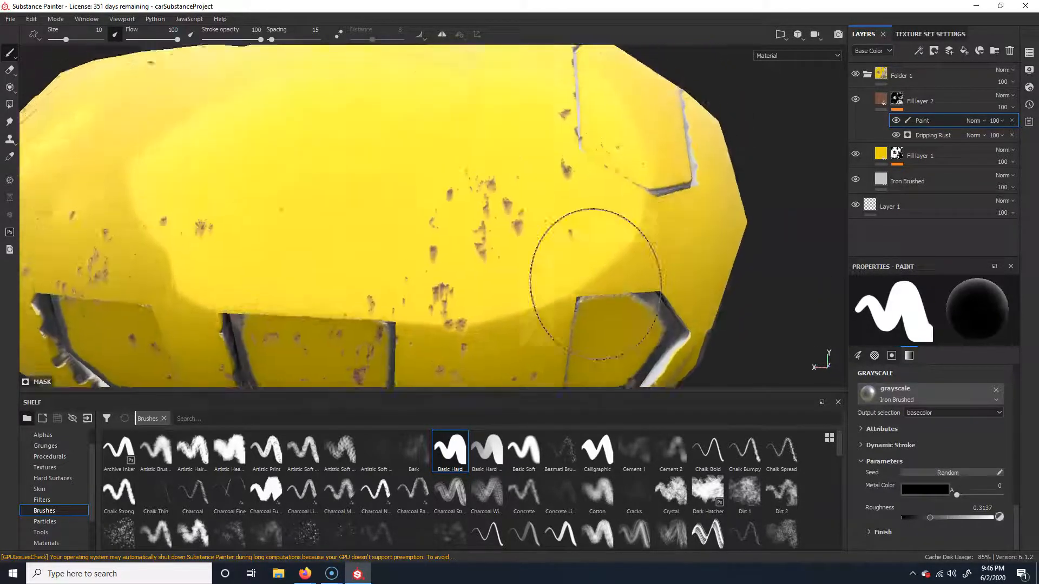
scroll(576, 278, "down", 3)
left_click_drag(574, 277, 765, 144, "alt")
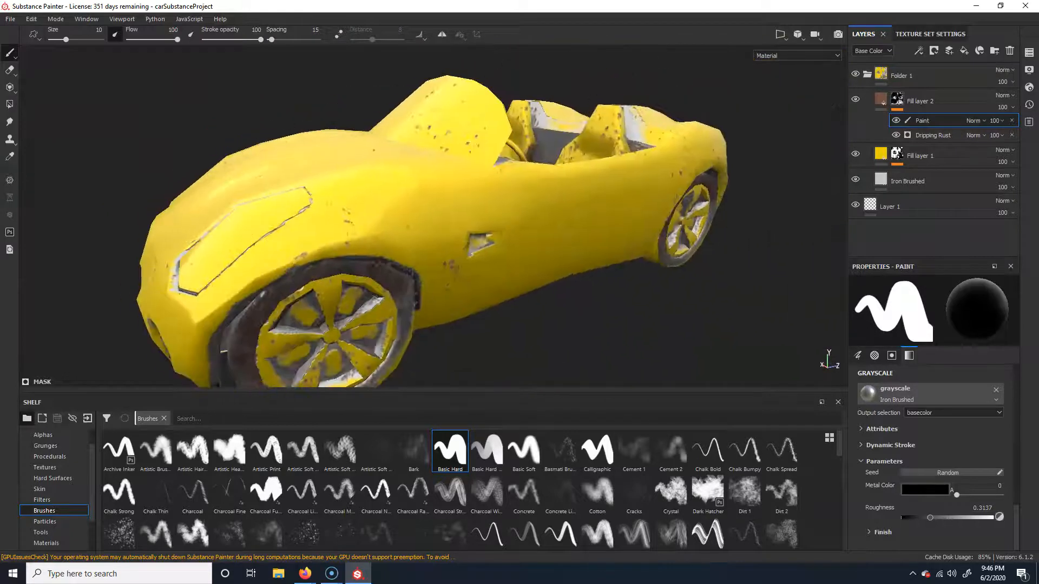
- Collapse Folder 1 in the layer stack and show the Materials category of the shelf
left_click(868, 74)
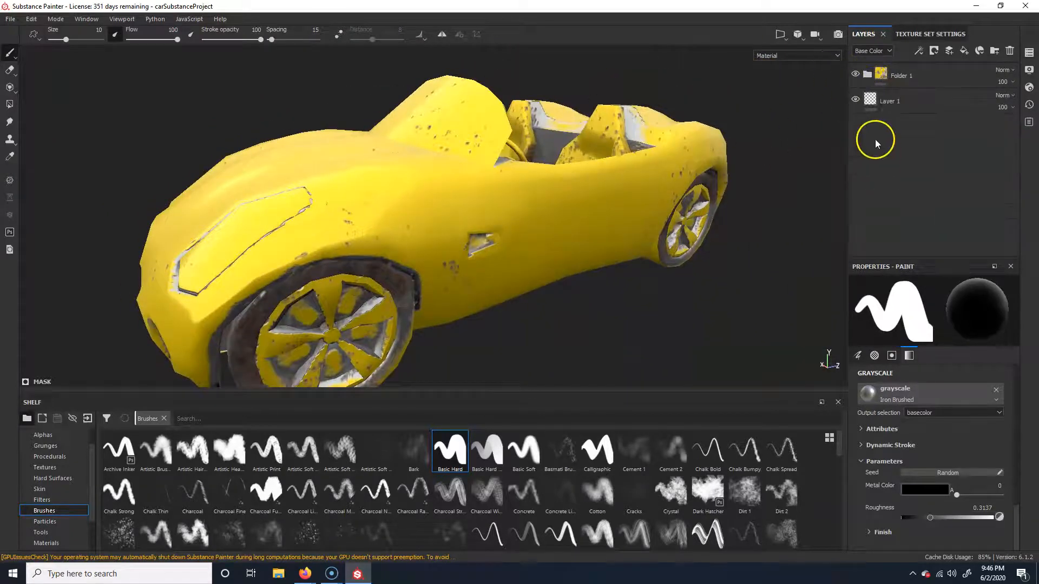
middle_click_drag(556, 232, 440, 320, "alt")
scroll(570, 249, "down", 3)
left_click_drag(571, 249, 526, 279, "alt")
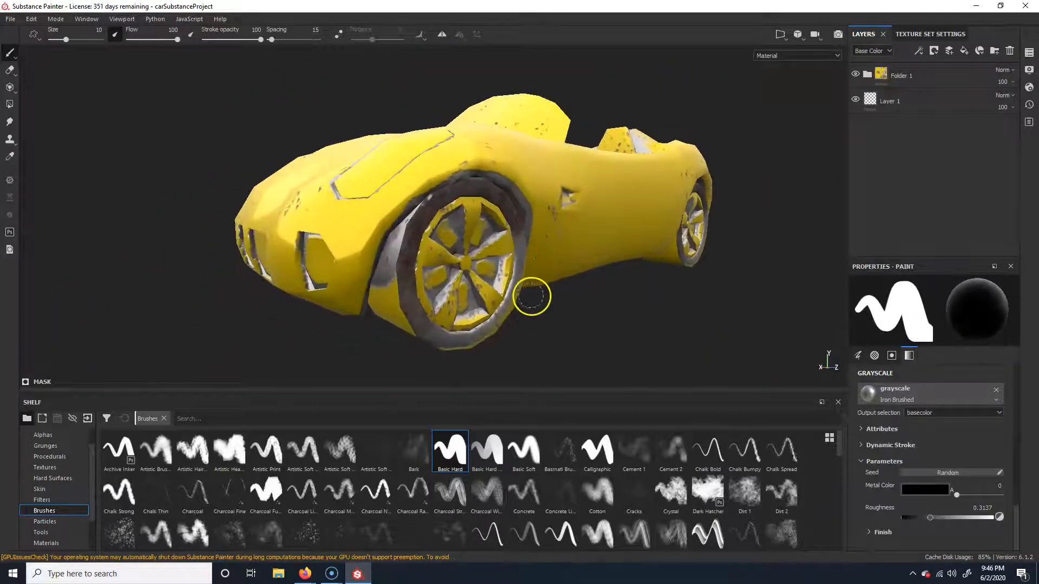
mouse_move(435, 323)
left_mouse_down("alt")
mouse_move(432, 259)
mouse_move(427, 328)
left_mouse_up("alt")
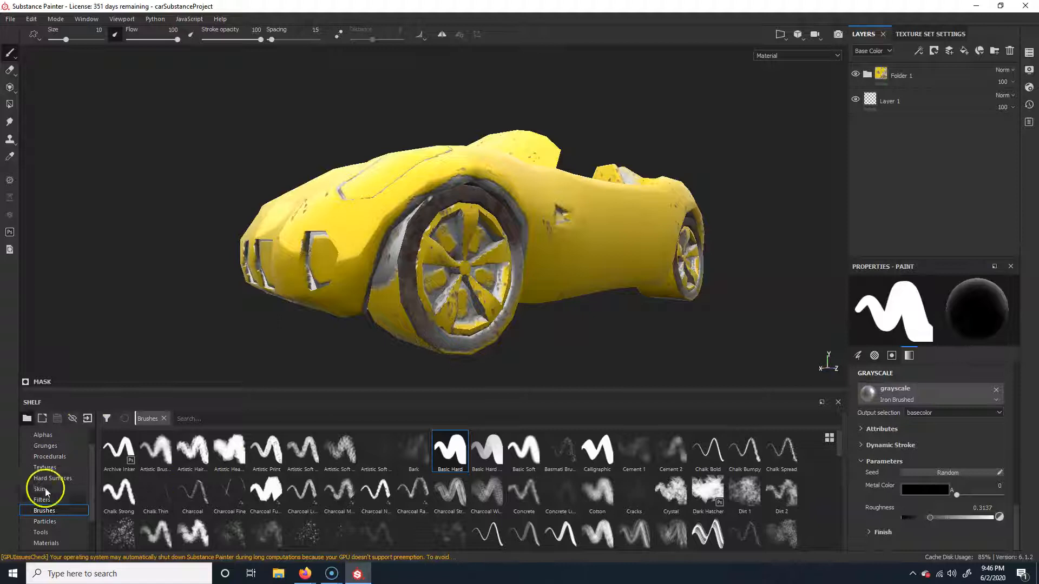
left_click(48, 543)
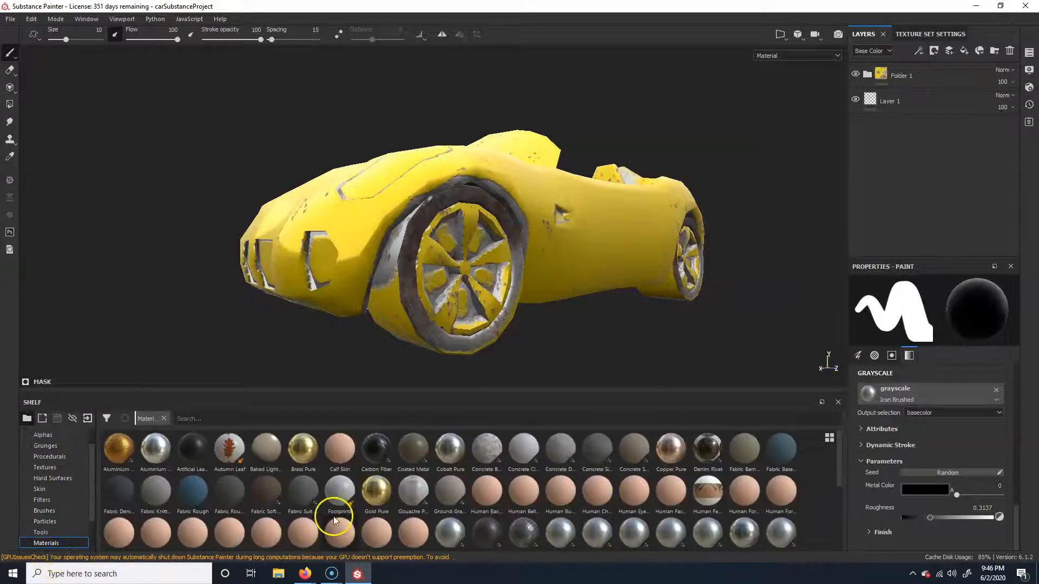